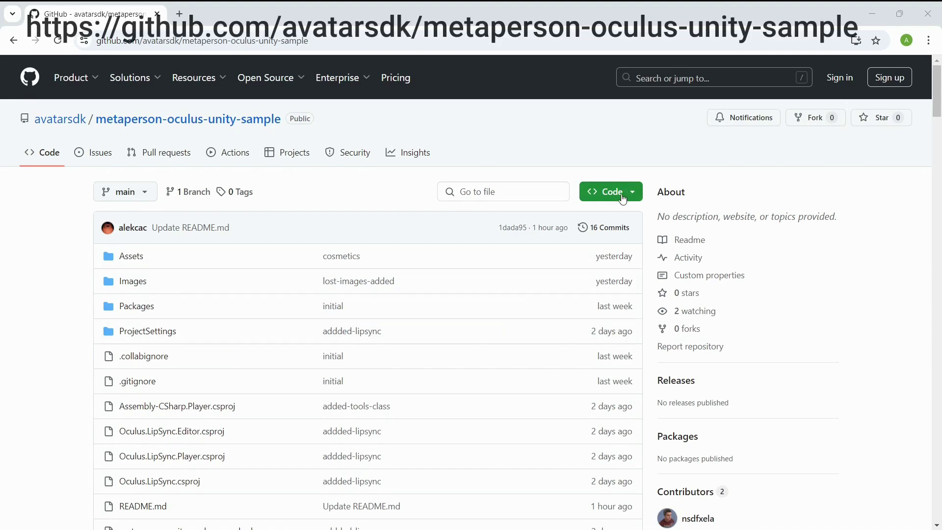
{"action": "left_click", "coordinate": [611, 191]}
{"action": "left_click", "coordinate": [623, 275]}
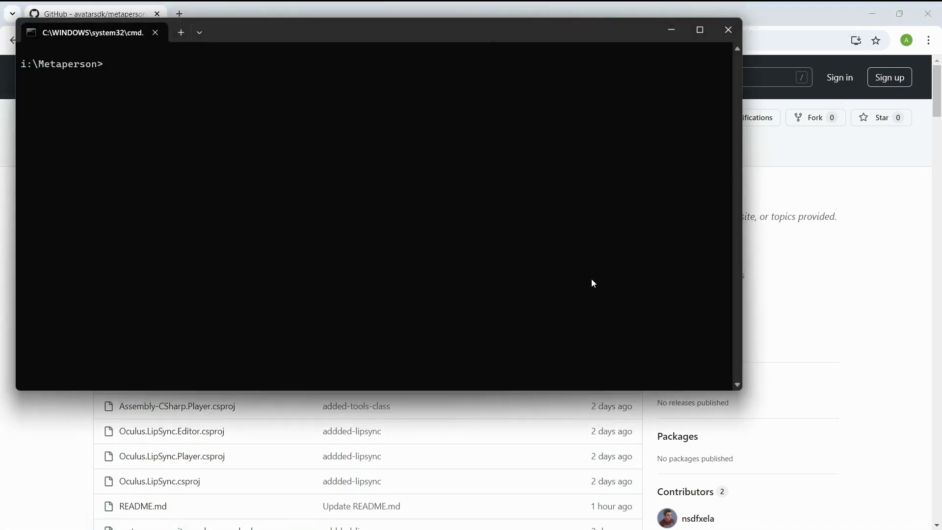
{"action": "type", "text": "git clone"}
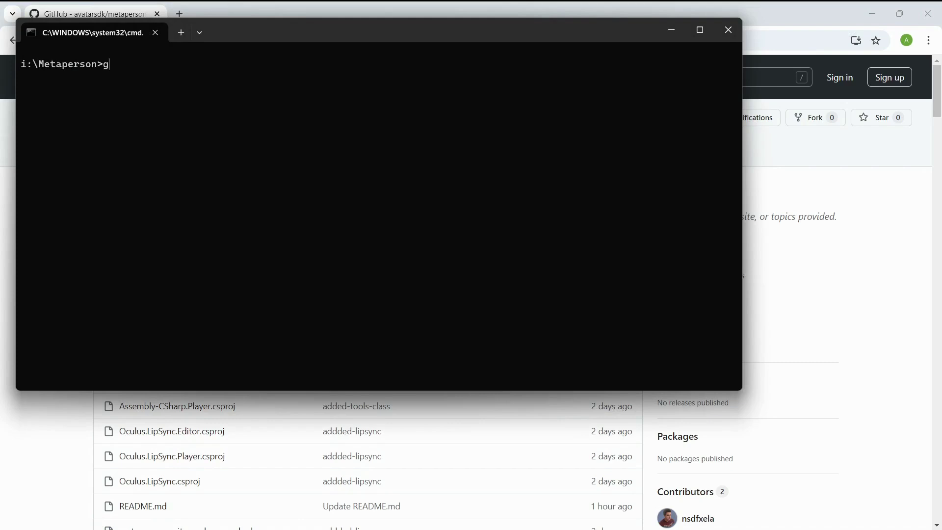
{"action": "type", "text": "https://github.com/avatarsdk/metaperson-oculus-unity-sample.git"}
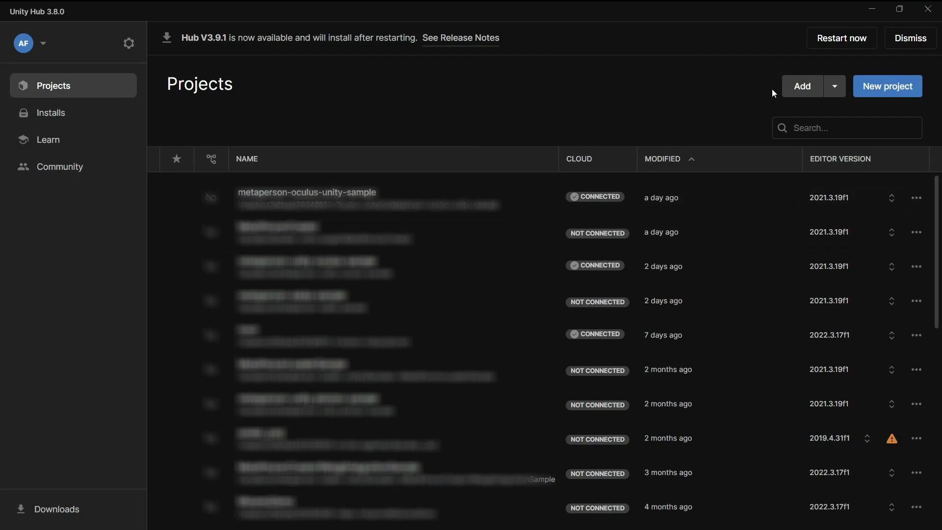
In Unity Hub, add the cloned metaperson-oculus-unity-sample folder from i:\Metaperson as a project
{"action": "left_click", "coordinate": [802, 86]}
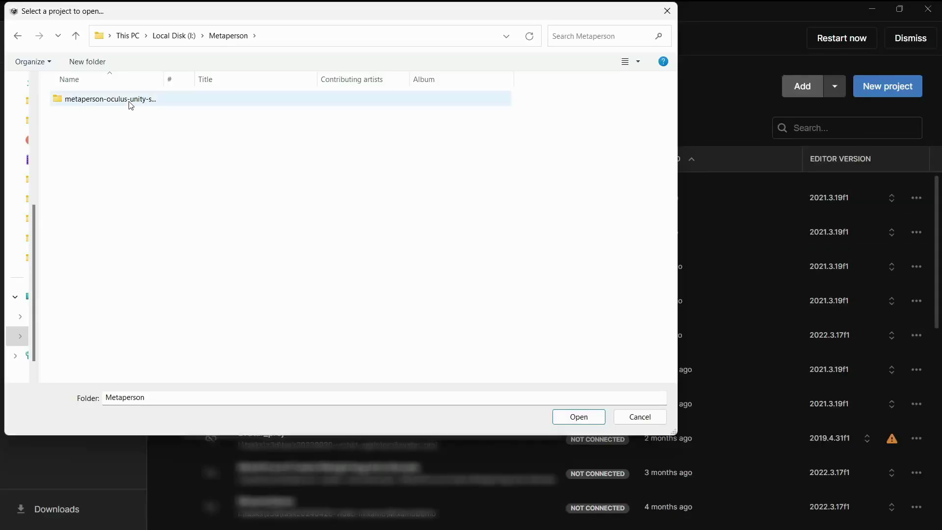
{"action": "double_click", "coordinate": [131, 100]}
{"action": "left_click", "coordinate": [570, 416]}
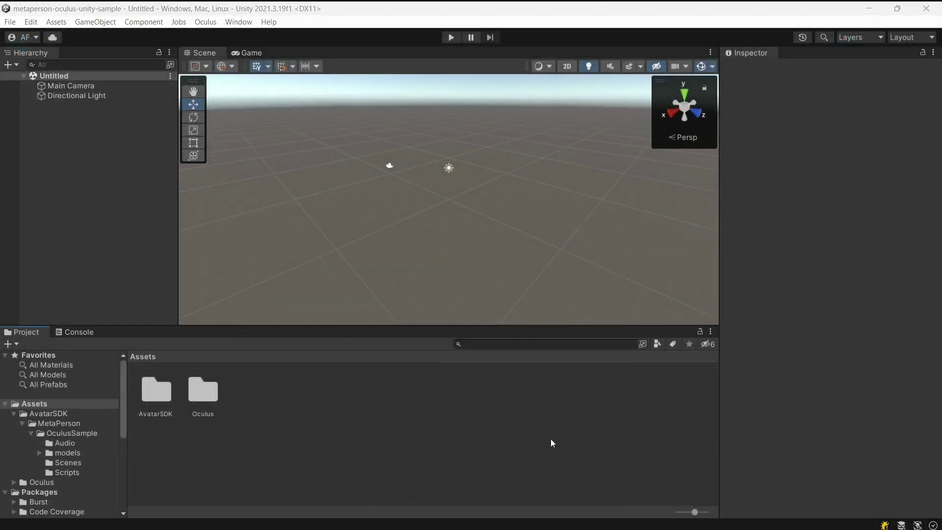
Open MetapersonOculusSampleScene from Assets/AvatarSDK/MetaPerson/OculusSample/Scenes in the Unity project
{"action": "double_click", "coordinate": [157, 392]}
{"action": "double_click", "coordinate": [163, 401]}
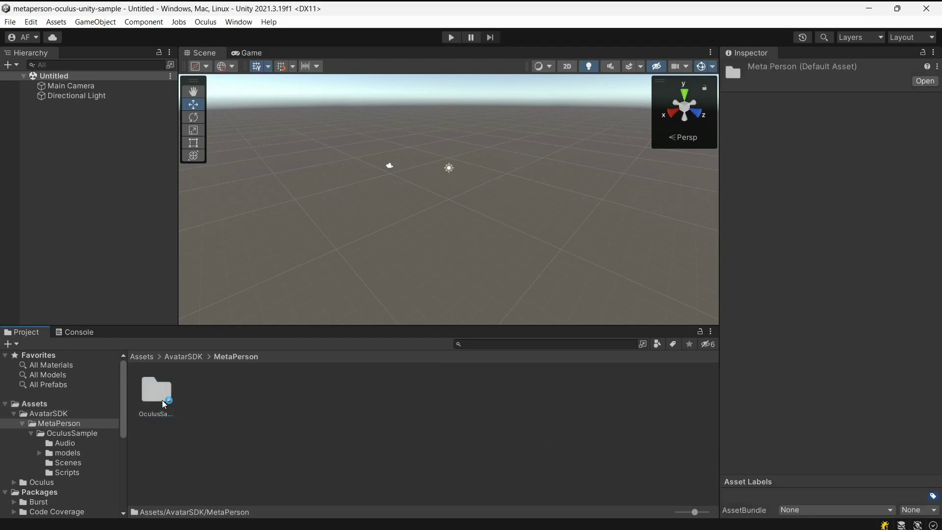
{"action": "double_click", "coordinate": [163, 401]}
{"action": "double_click", "coordinate": [248, 396]}
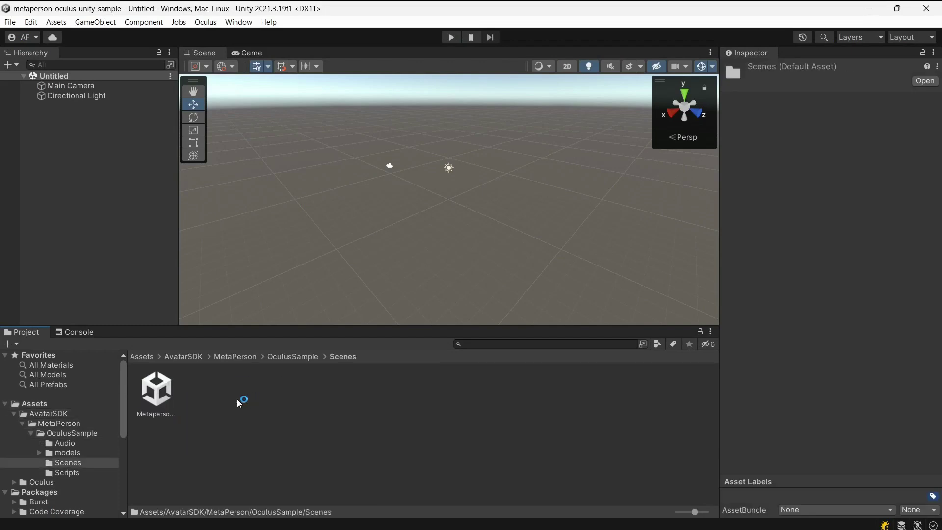
{"action": "double_click", "coordinate": [167, 400]}
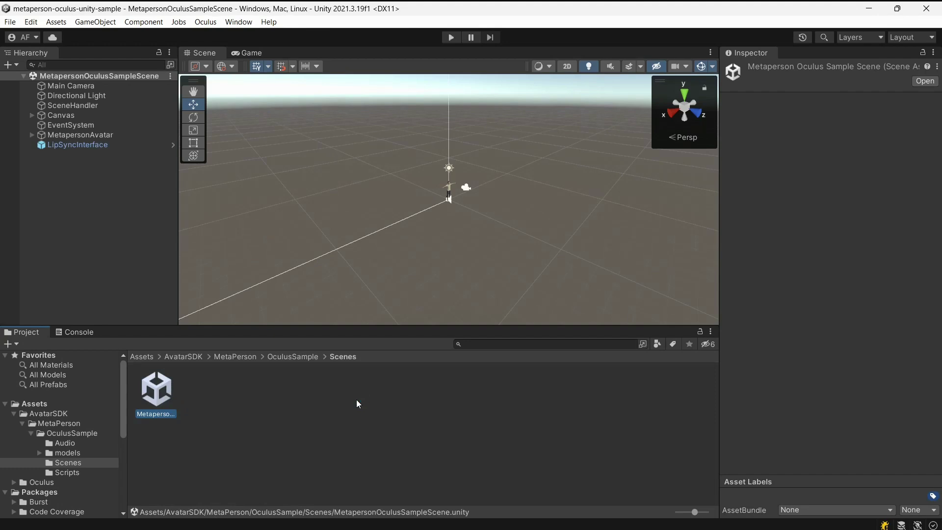
Run the sample scene, show the game view full screen and load another avatar
{"action": "left_click", "coordinate": [452, 39]}
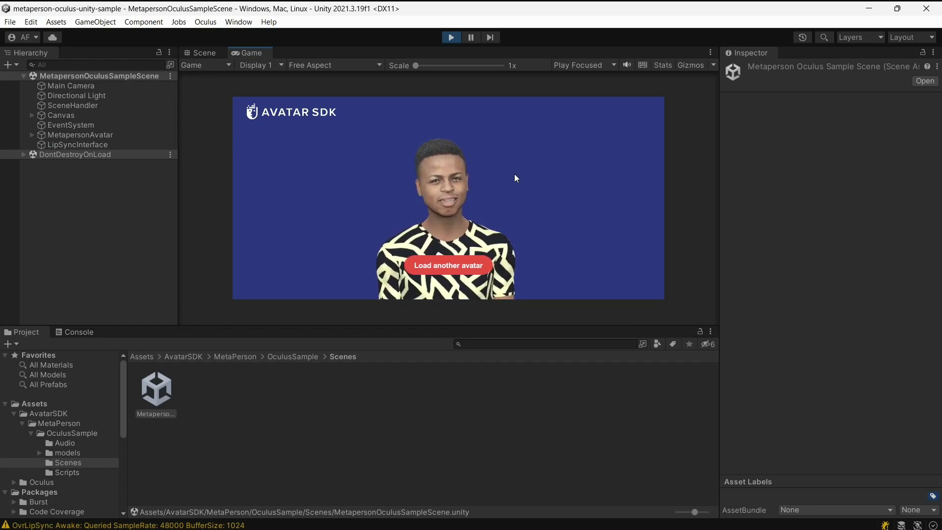
{"action": "key", "text": "F11"}
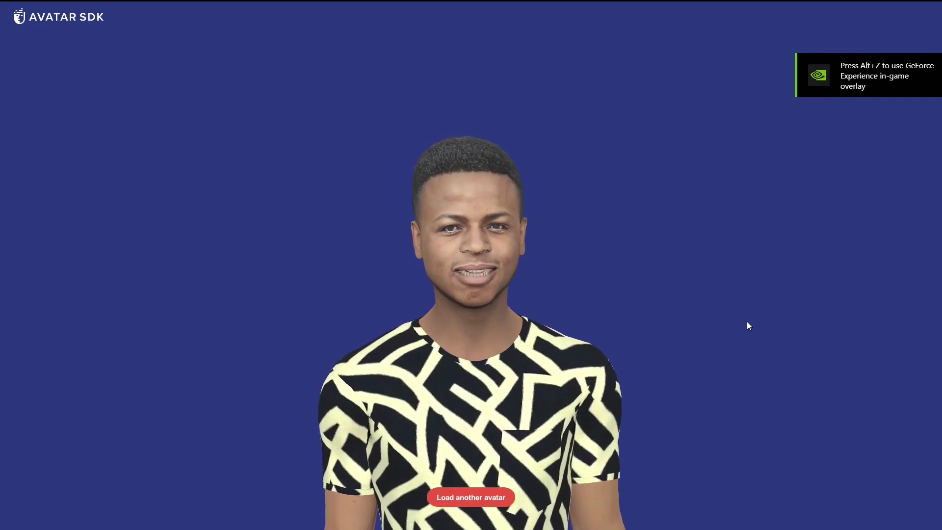
{"action": "left_click", "coordinate": [483, 497]}
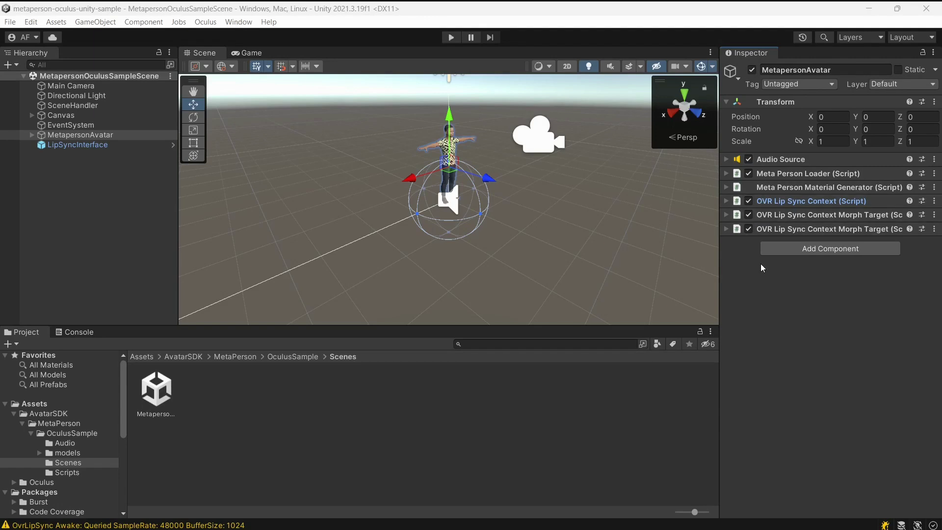
Review MetapersonAvatar's Audio Source settings and assign that Audio Source to its OVR Lip Sync Context component
{"action": "left_click", "coordinate": [726, 160]}
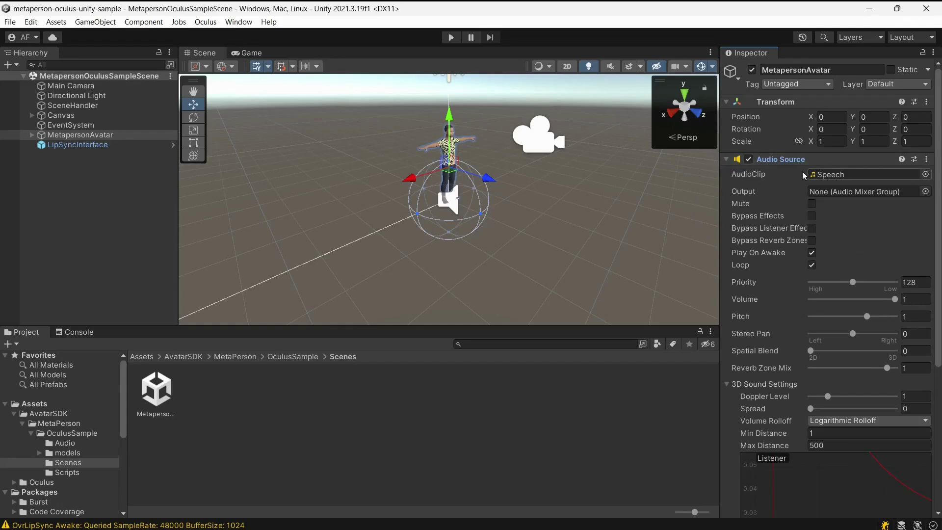
{"action": "left_click", "coordinate": [726, 160]}
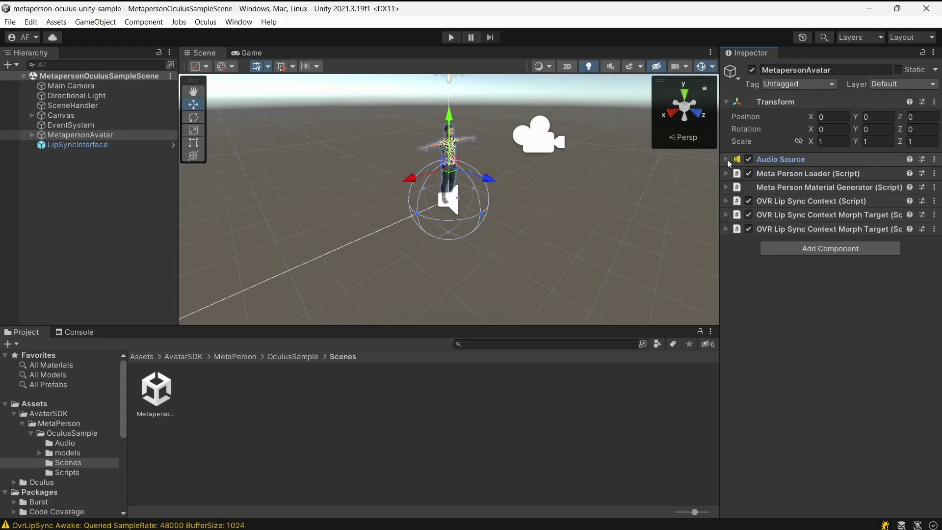
{"action": "left_click", "coordinate": [726, 201]}
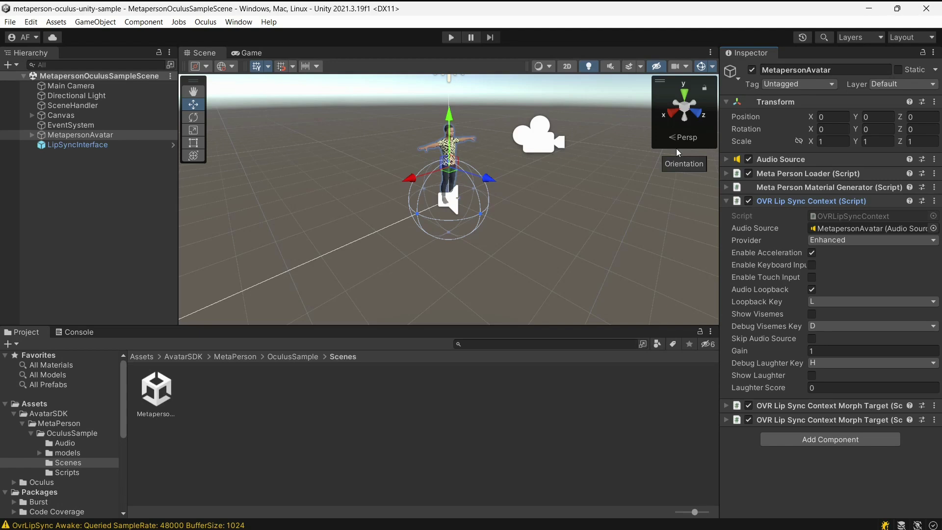
{"action": "left_click_drag", "start_coordinate": [790, 161], "coordinate": [832, 228]}
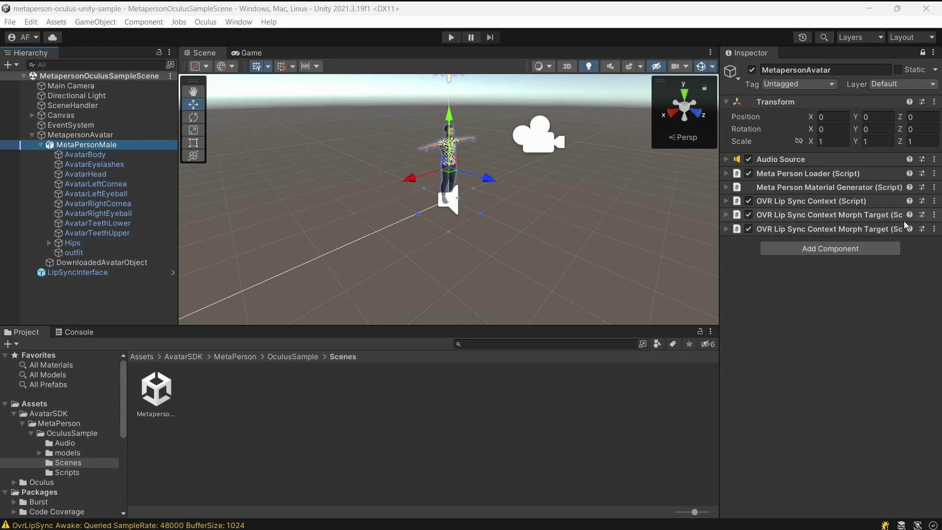
Assign AvatarHead as the skinned mesh renderer of the first OVR Lip Sync Context Morph Target and review its viseme blend targets
{"action": "left_click", "coordinate": [726, 215]}
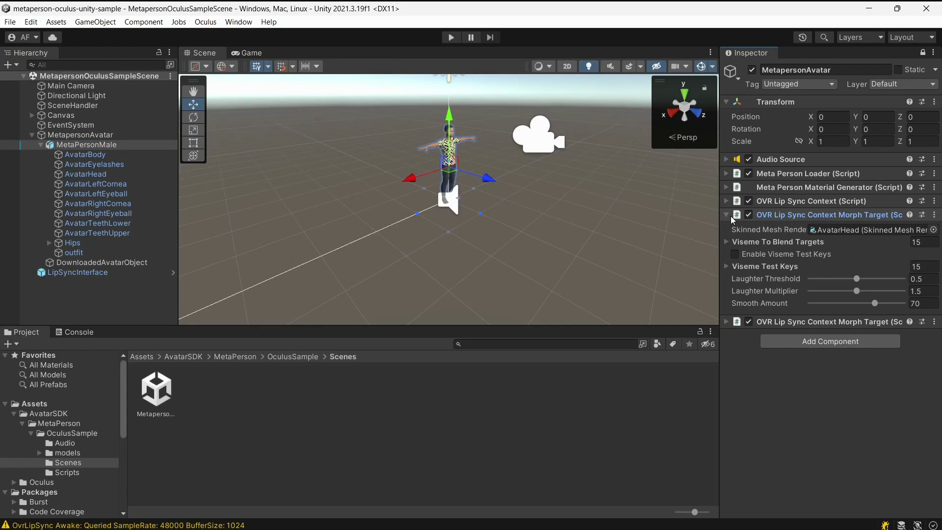
{"action": "left_click", "coordinate": [726, 323]}
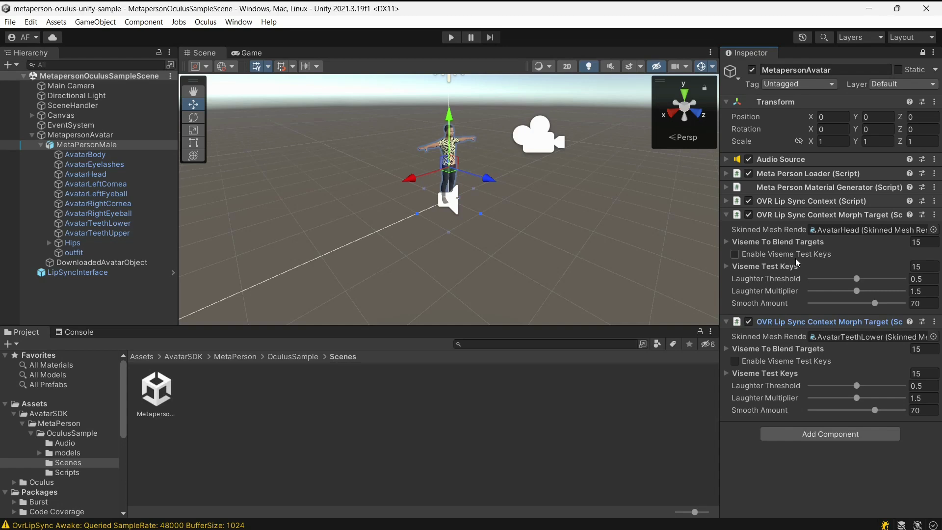
{"action": "left_click", "coordinate": [823, 230]}
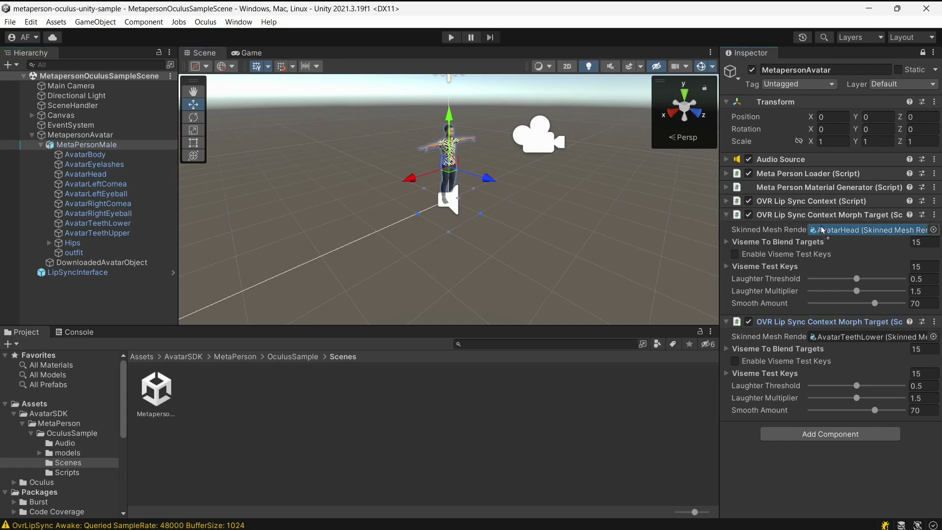
{"action": "left_click", "coordinate": [726, 243]}
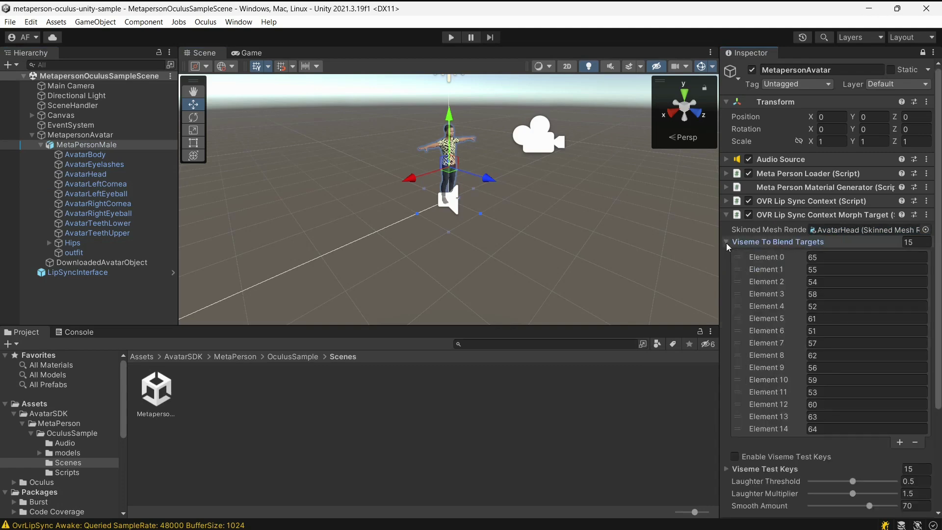
{"action": "left_click", "coordinate": [727, 243]}
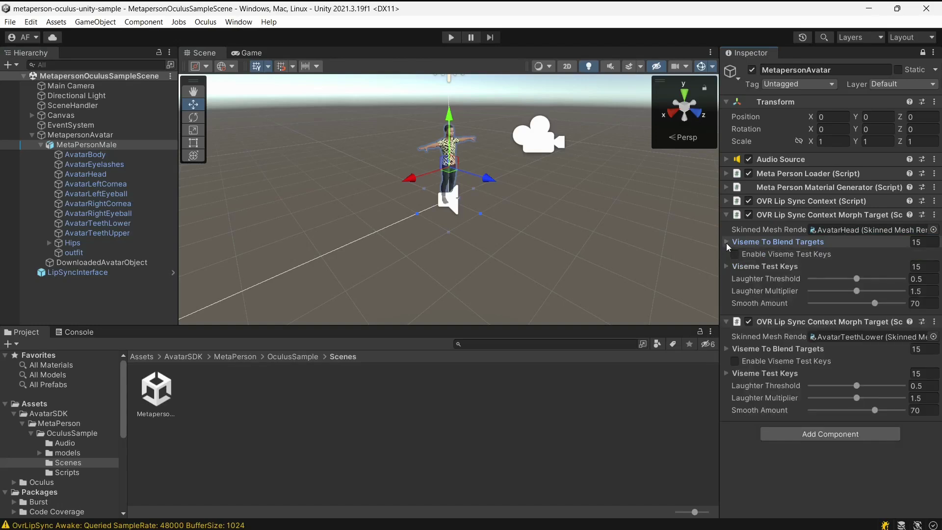
Assign AvatarTeethLower as the skinned mesh renderer of the second OVR Lip Sync Context Morph Target and review its viseme blend targets
{"action": "left_click_drag", "start_coordinate": [142, 224], "coordinate": [858, 335]}
{"action": "left_click", "coordinate": [725, 349]}
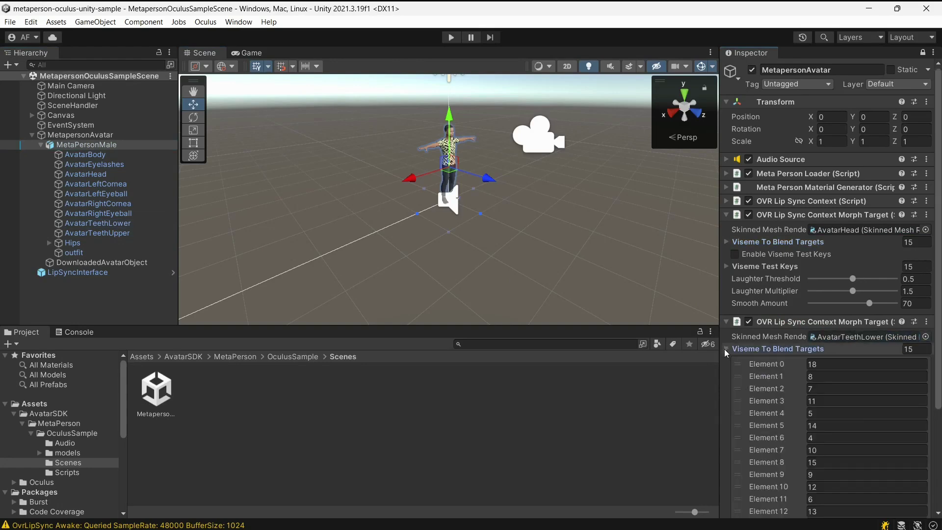
{"action": "scroll", "coordinate": [761, 359], "scroll_direction": "down", "scroll_amount": 3}
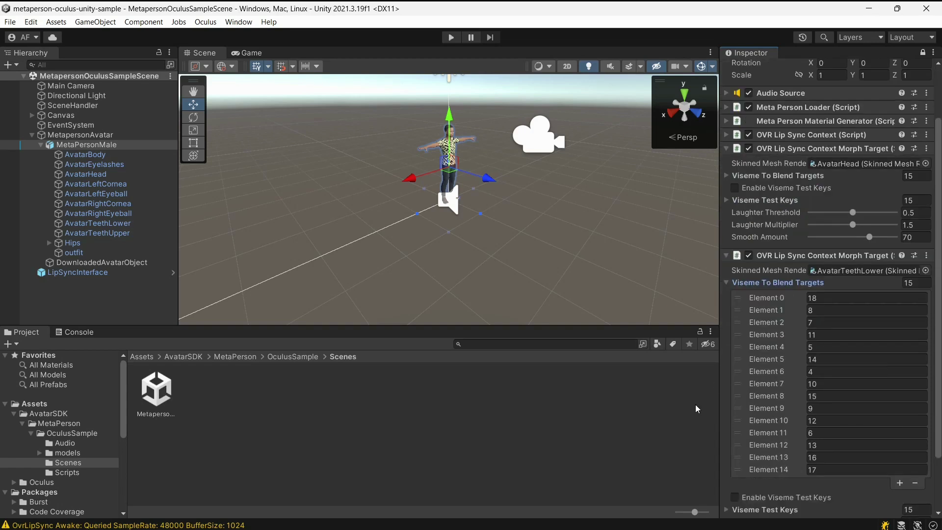
Open the Oculus Sample Scene Handler script of the SceneHandler object in the code editor
{"action": "left_click", "coordinate": [73, 105]}
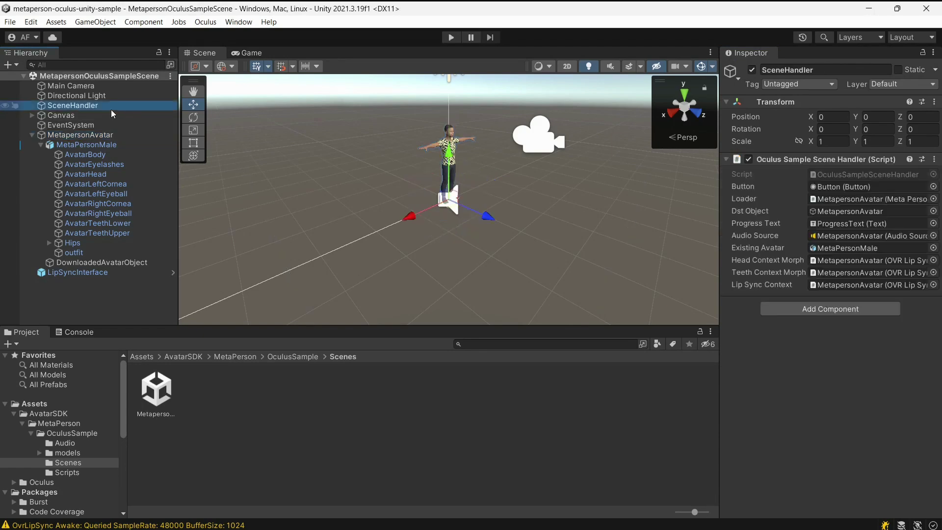
{"action": "left_click", "coordinate": [933, 159]}
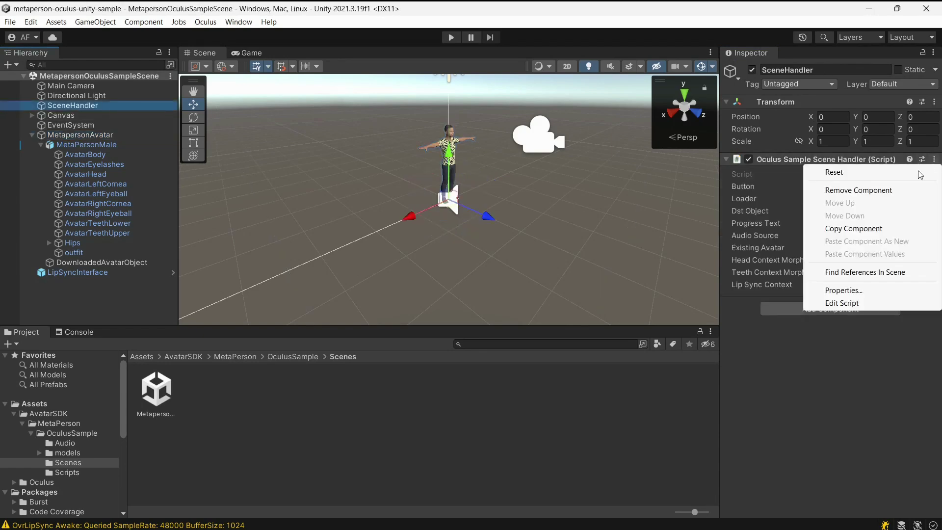
{"action": "left_click", "coordinate": [853, 302]}
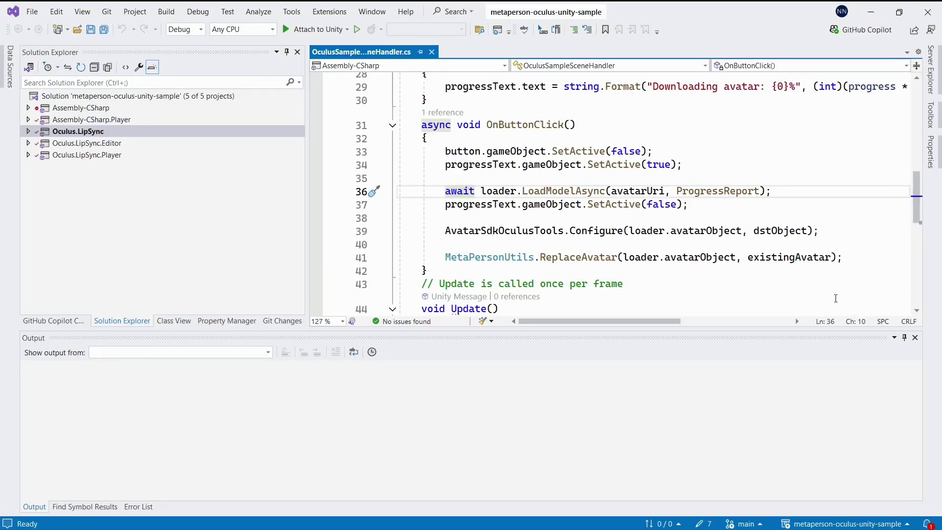
Examine the LoadModelAsync and AvatarSdkOculusTools.Configure calls in OnButtonClick by highlighting each line
{"action": "left_click", "coordinate": [827, 188]}
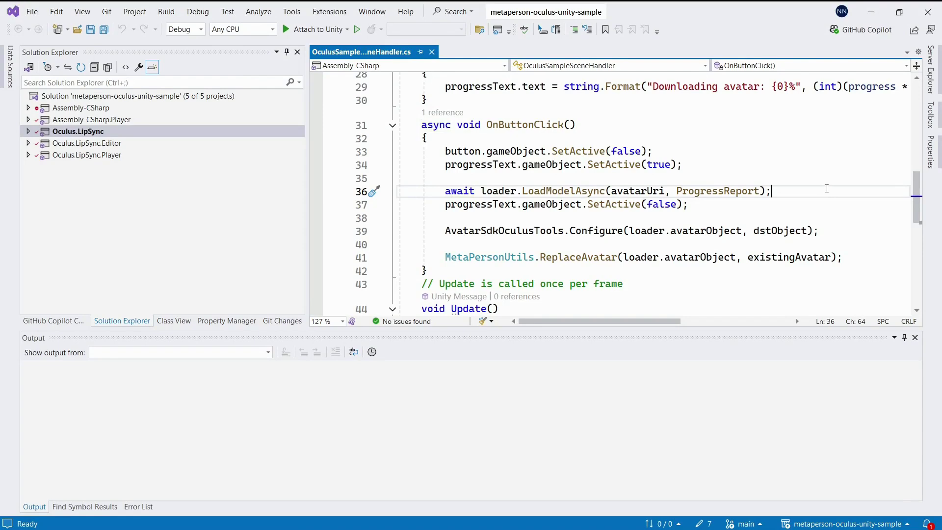
{"action": "key", "text": "shift+Home"}
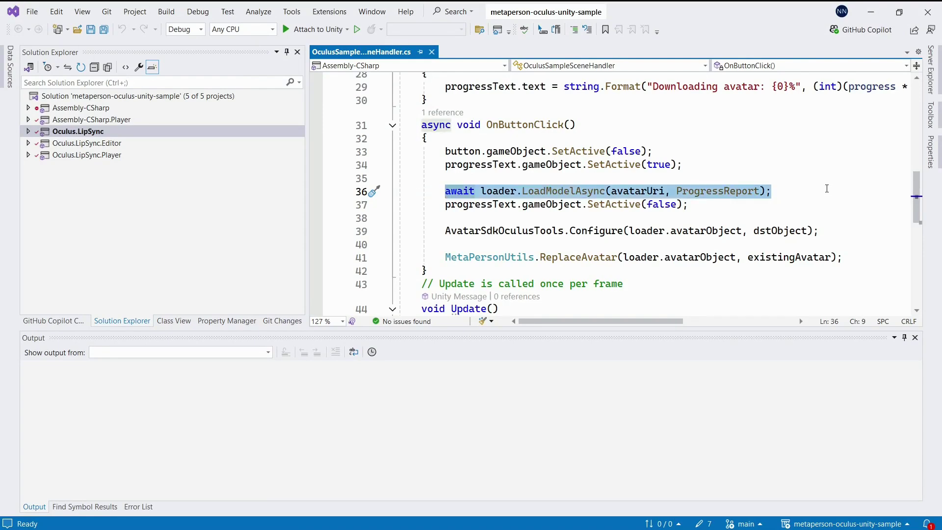
{"action": "key", "text": "Down"}
{"action": "key", "text": "Down"}
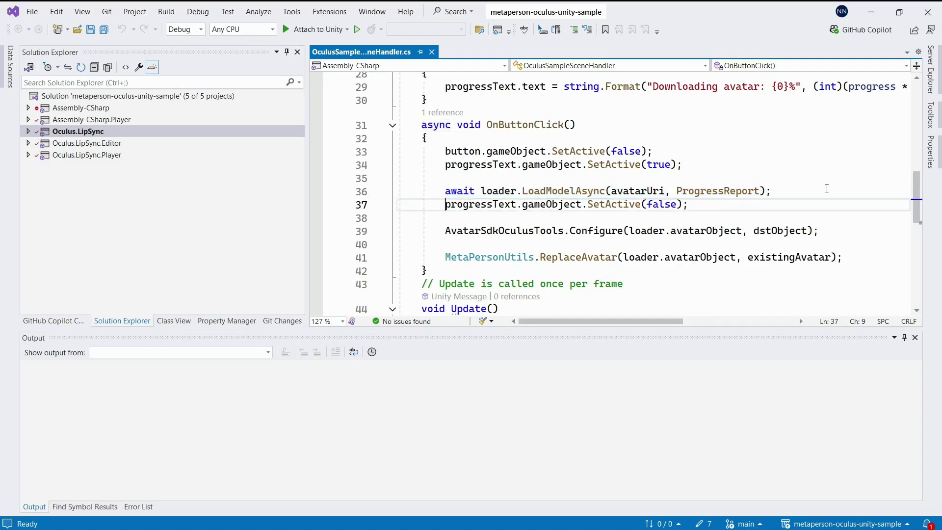
{"action": "key", "text": "Down"}
{"action": "key", "text": "ctrl+shift+Right"}
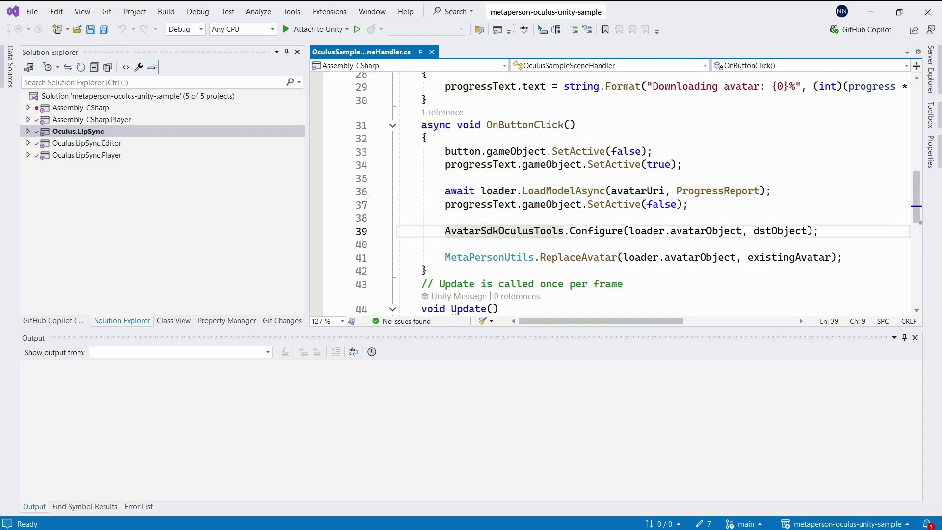
{"action": "key", "text": "shift+End"}
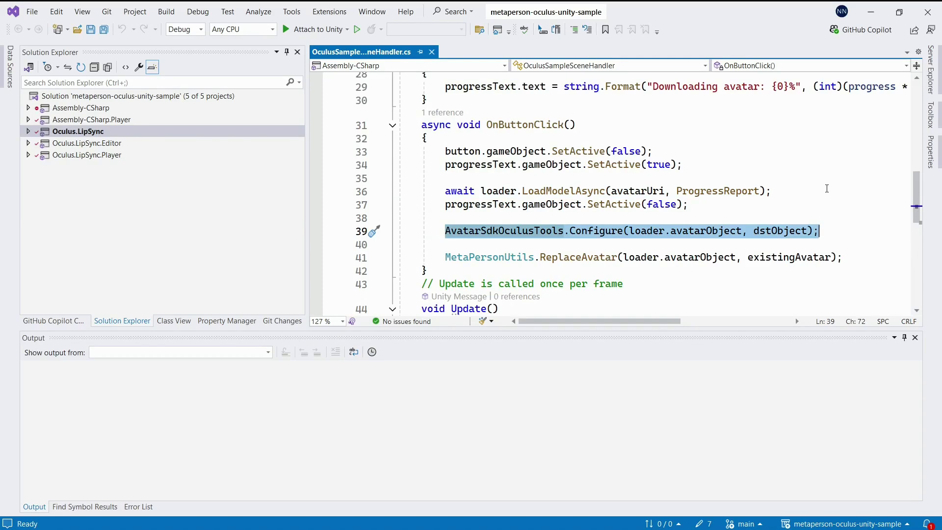
Examine the MetaPersonUtils.ReplaceAvatar call at the end of OnButtonClick by highlighting the whole line
{"action": "key", "text": "Down"}
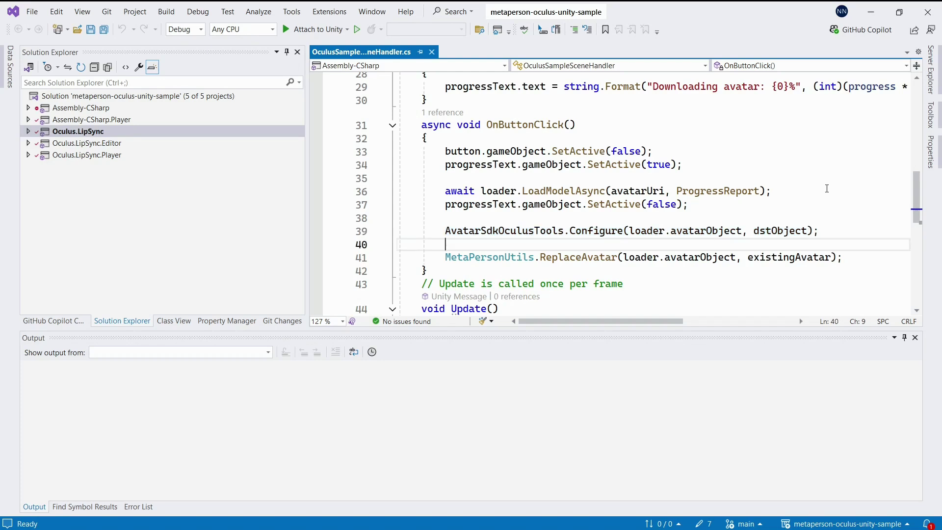
{"action": "key", "text": "Down"}
{"action": "key", "text": "End"}
{"action": "key", "text": "Left"}
{"action": "key", "text": "Left"}
{"action": "key", "text": "Left"}
{"action": "key", "text": "Left"}
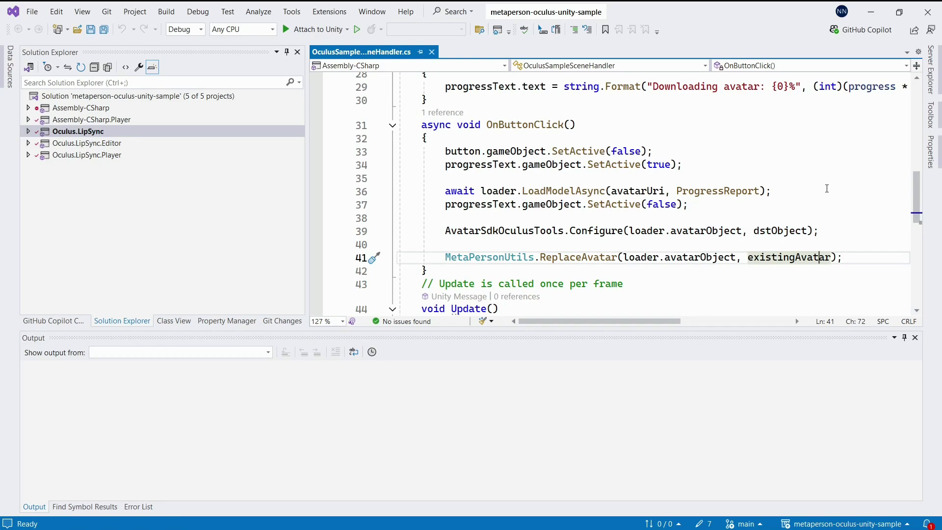
{"action": "key", "text": "Home"}
{"action": "key", "text": "shift+End"}
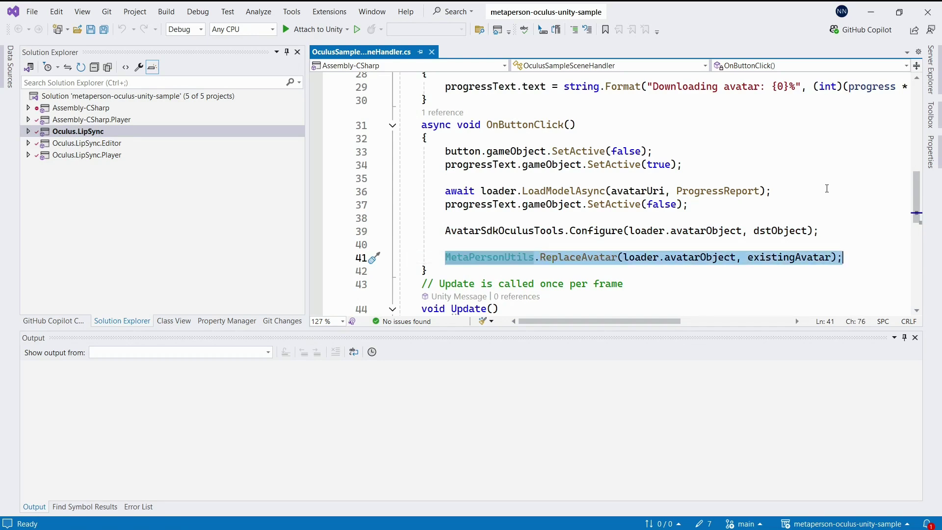